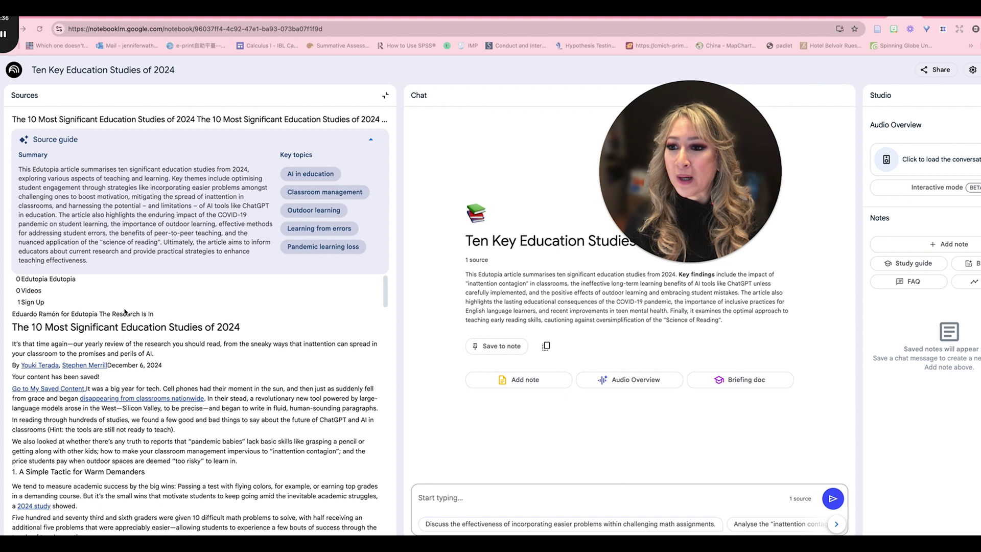
- Close the expanded Edutopia article view and dismiss the Add sources dialog without adding anything
{"action": "scroll", "coordinate": [125, 312], "scroll_direction": "down", "scroll_amount": 3}
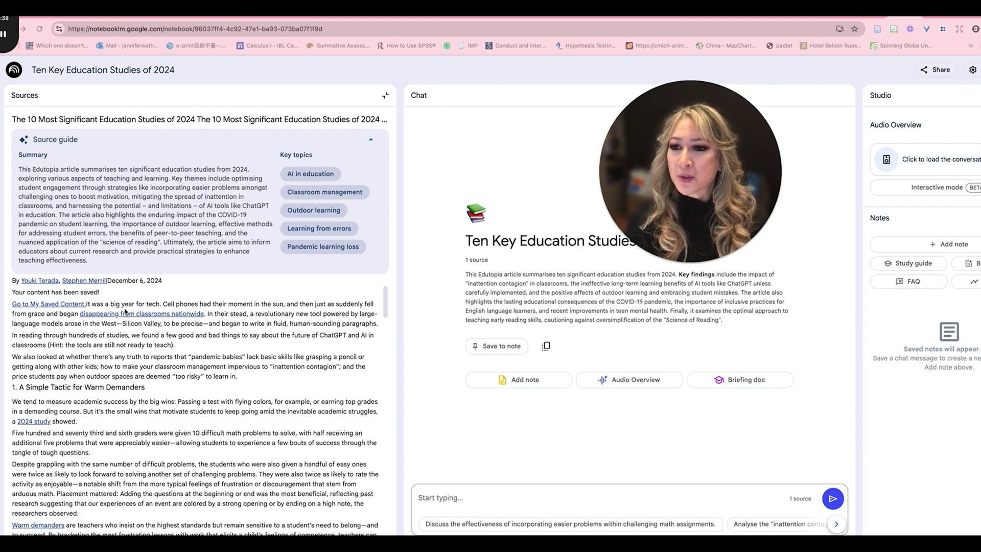
{"action": "scroll", "coordinate": [125, 311], "scroll_direction": "up", "scroll_amount": 3}
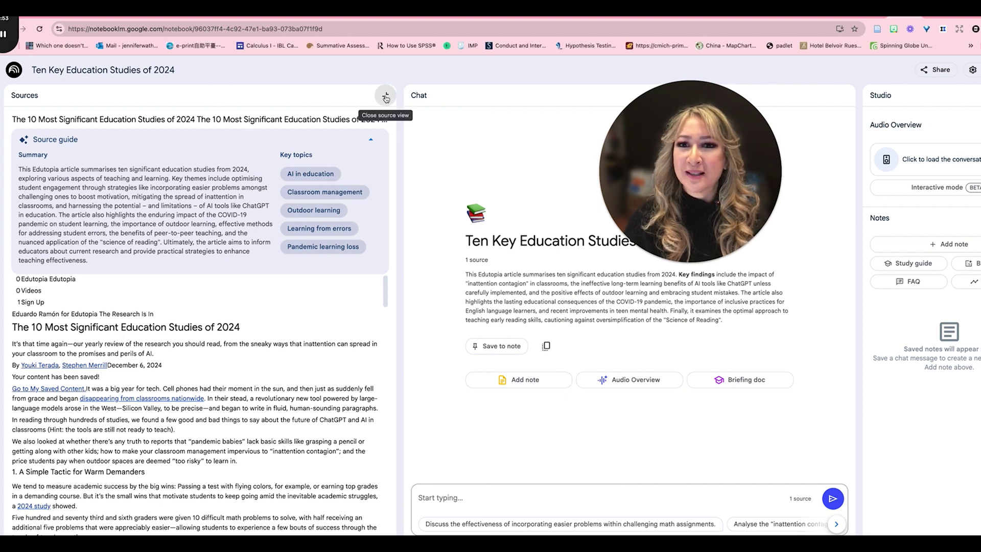
{"action": "left_click", "coordinate": [386, 97]}
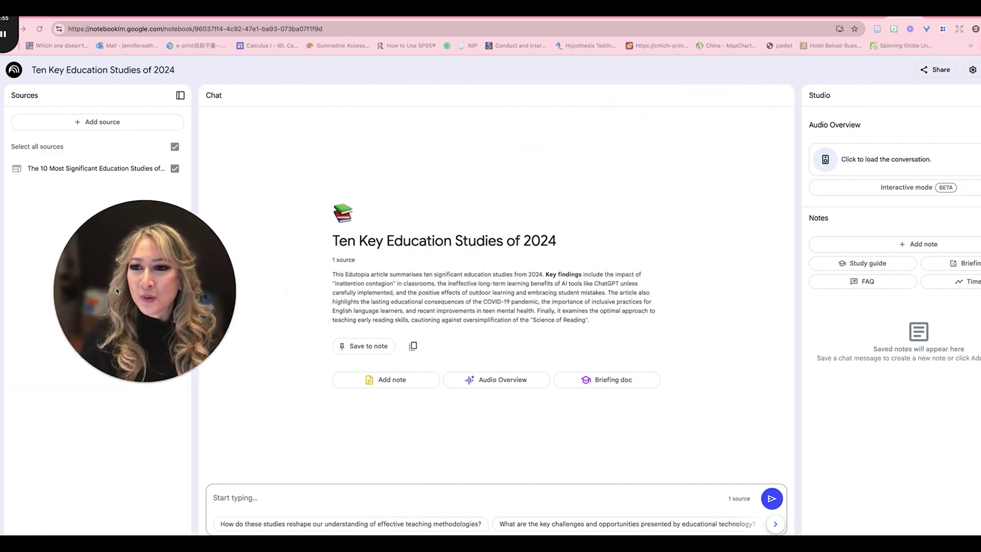
{"action": "left_click", "coordinate": [88, 123]}
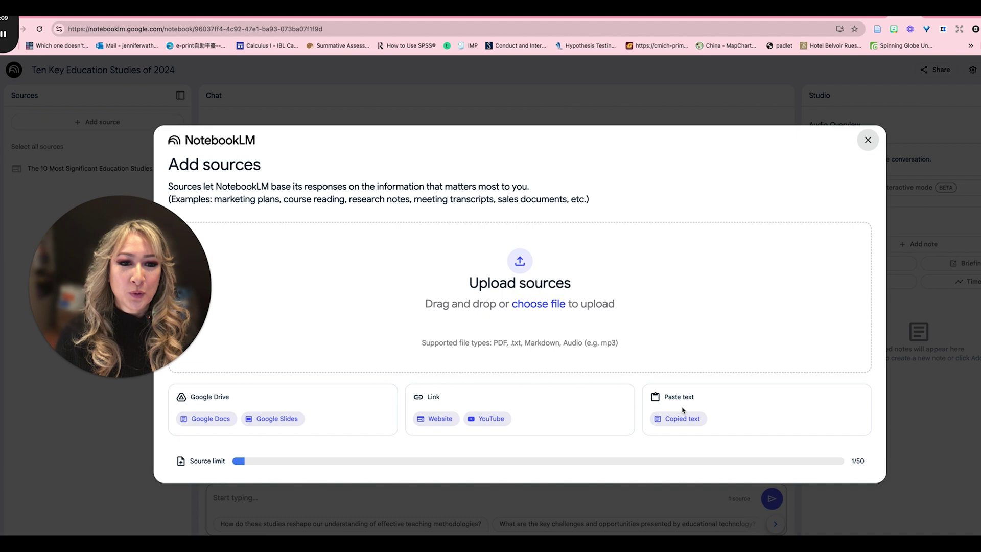
{"action": "left_click", "coordinate": [867, 140]}
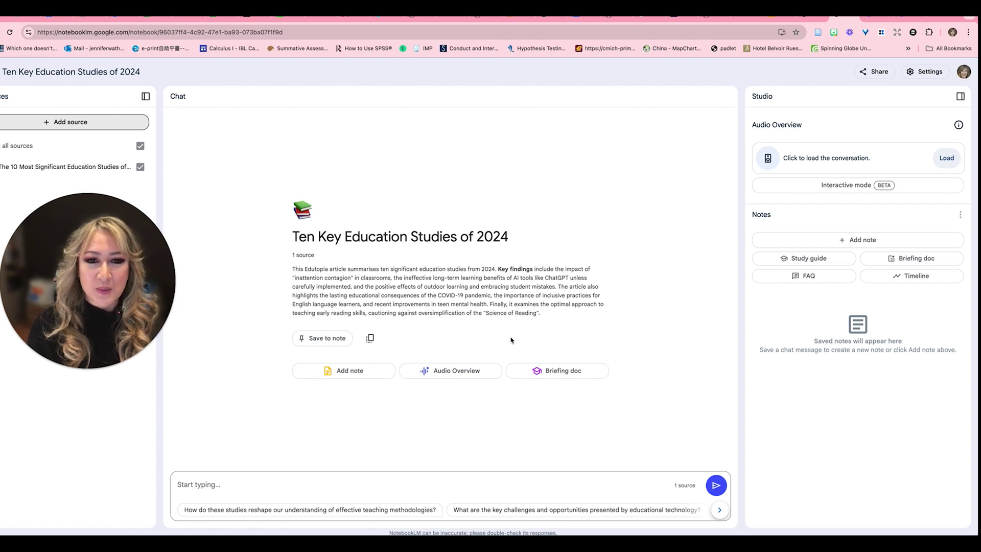
- Generate a Briefing doc from the Edutopia source, producing the note 'Key Education Research Findings 2024'
{"action": "left_click", "coordinate": [548, 377]}
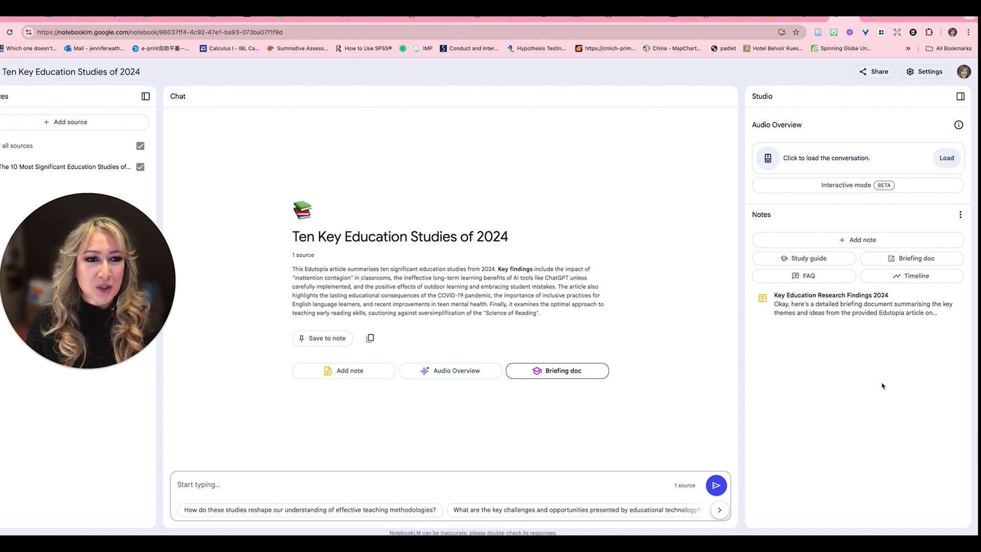
- Open the 'Key Education Research Findings 2024' note and read down to its Conclusion
{"action": "left_click", "coordinate": [810, 316]}
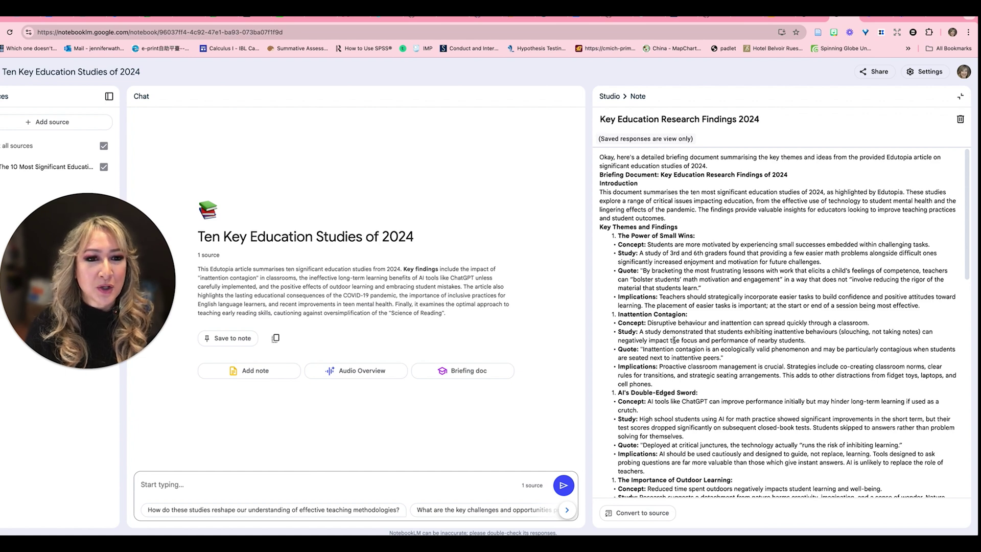
{"action": "scroll", "coordinate": [756, 335], "scroll_direction": "down", "scroll_amount": 1}
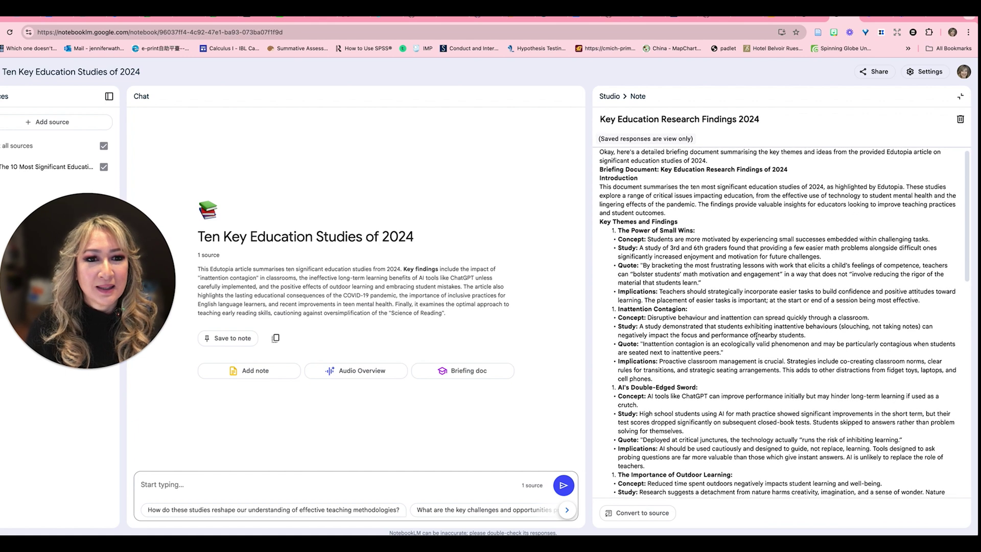
{"action": "scroll", "coordinate": [756, 335], "scroll_direction": "down", "scroll_amount": 3}
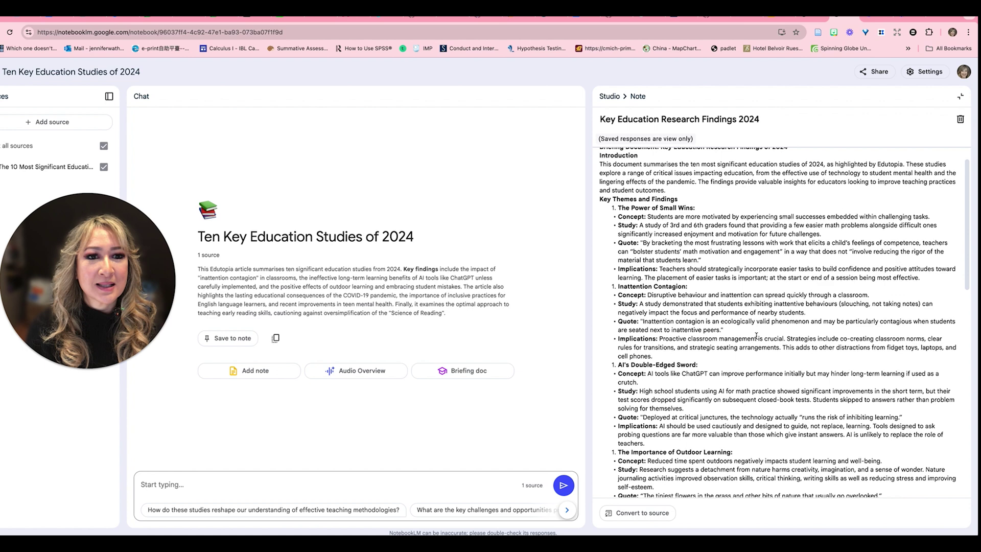
{"action": "scroll", "coordinate": [756, 336], "scroll_direction": "down", "scroll_amount": 2}
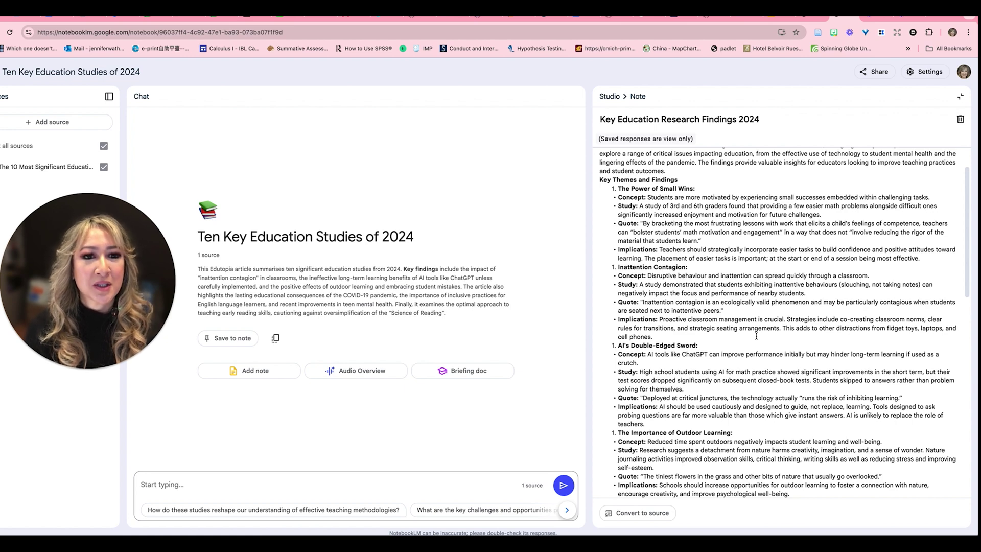
{"action": "scroll", "coordinate": [756, 336], "scroll_direction": "down", "scroll_amount": 5}
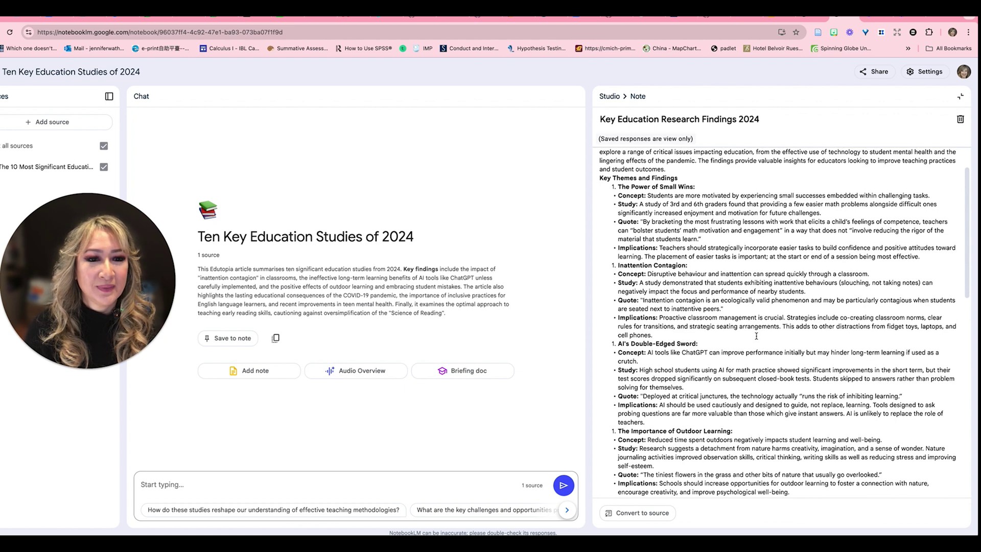
{"action": "scroll", "coordinate": [756, 336], "scroll_direction": "down", "scroll_amount": 10}
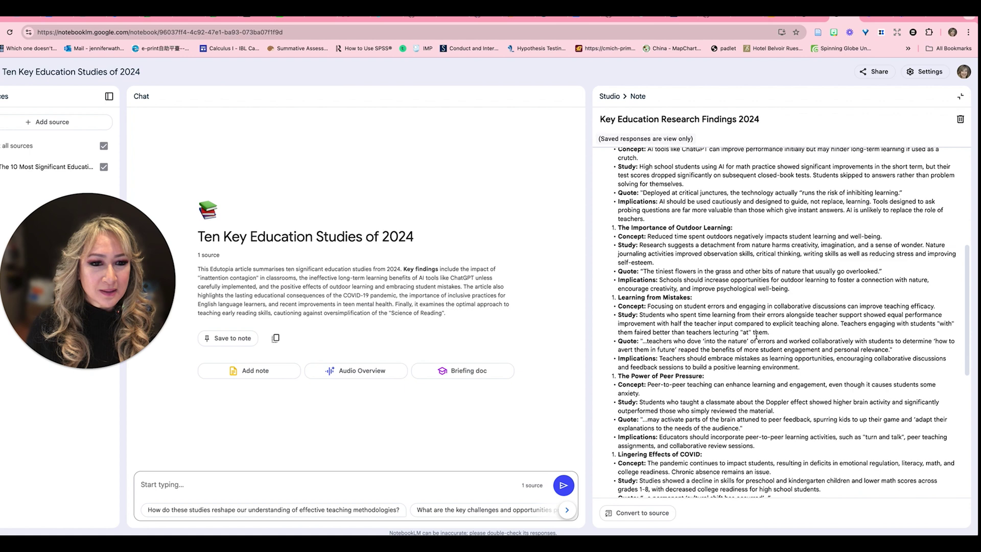
{"action": "scroll", "coordinate": [756, 336], "scroll_direction": "down", "scroll_amount": 6}
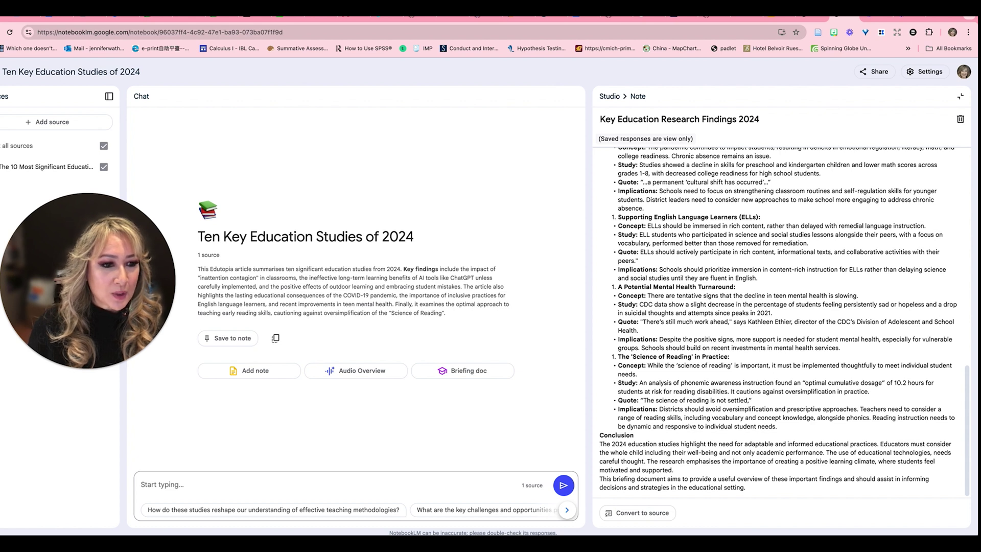
- Convert the briefing note into a second notebook source, then close the note view
{"action": "left_click", "coordinate": [651, 518]}
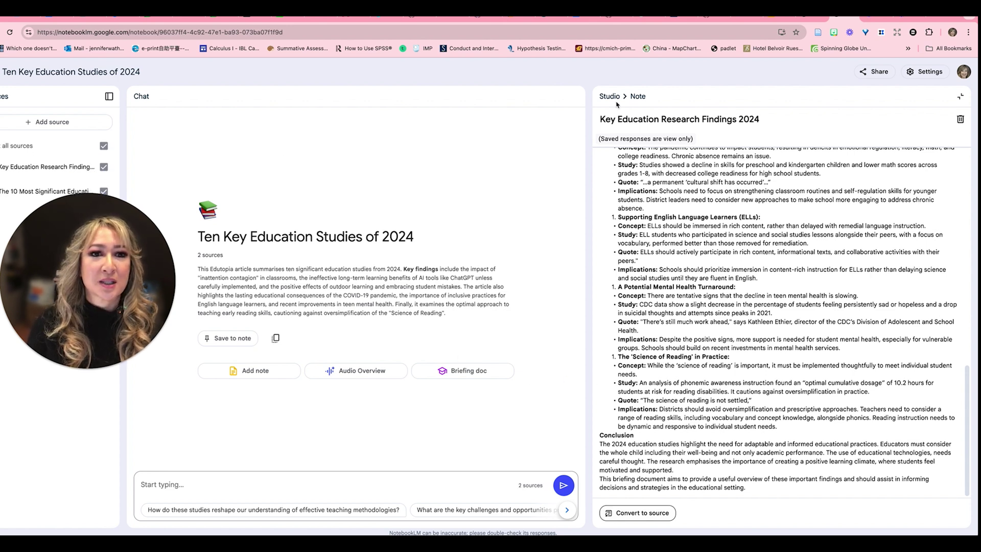
{"action": "left_click", "coordinate": [961, 98]}
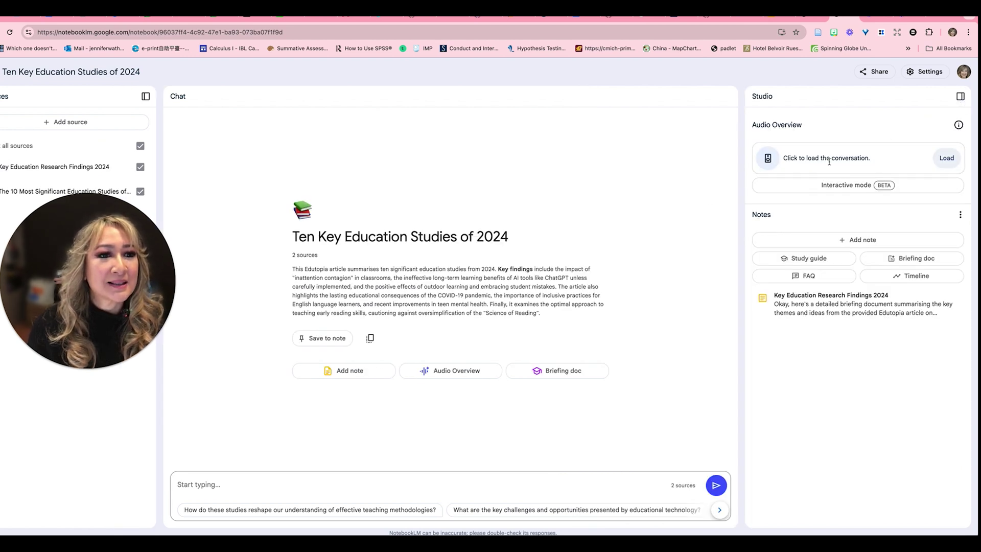
- Load the 'Ten Key Education Studies of 2024' Audio Overview, play it, and pause at 00:27
{"action": "left_click", "coordinate": [948, 159]}
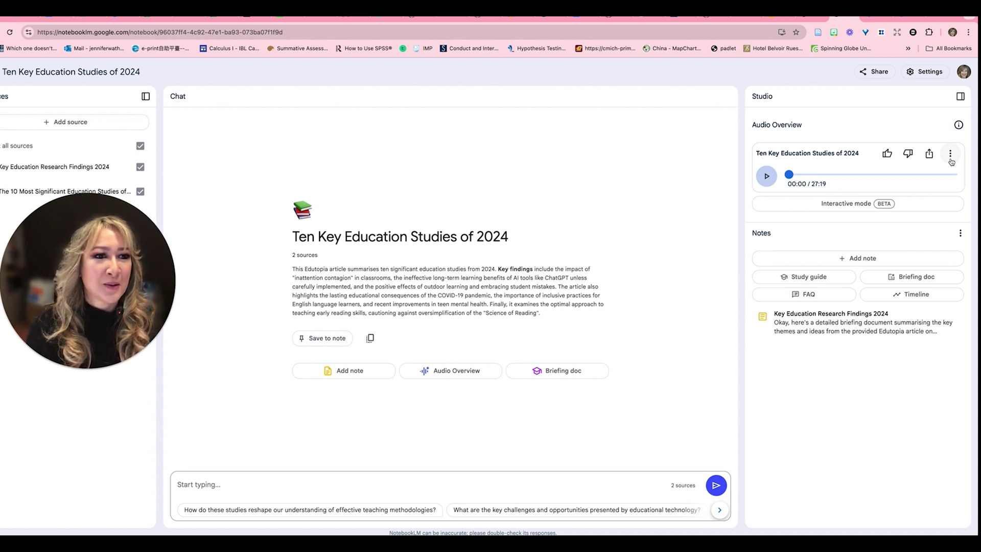
{"action": "left_click", "coordinate": [764, 181]}
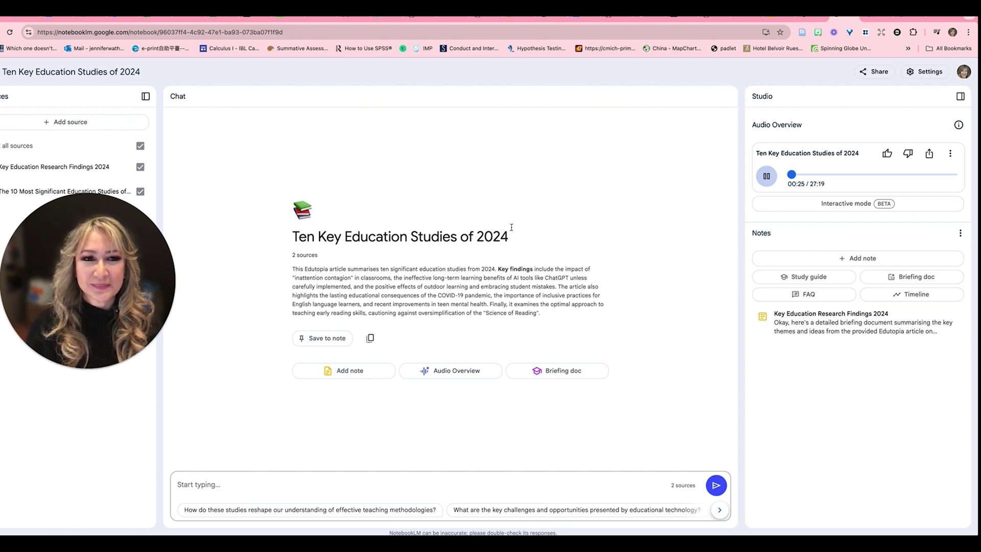
{"action": "left_click", "coordinate": [767, 175]}
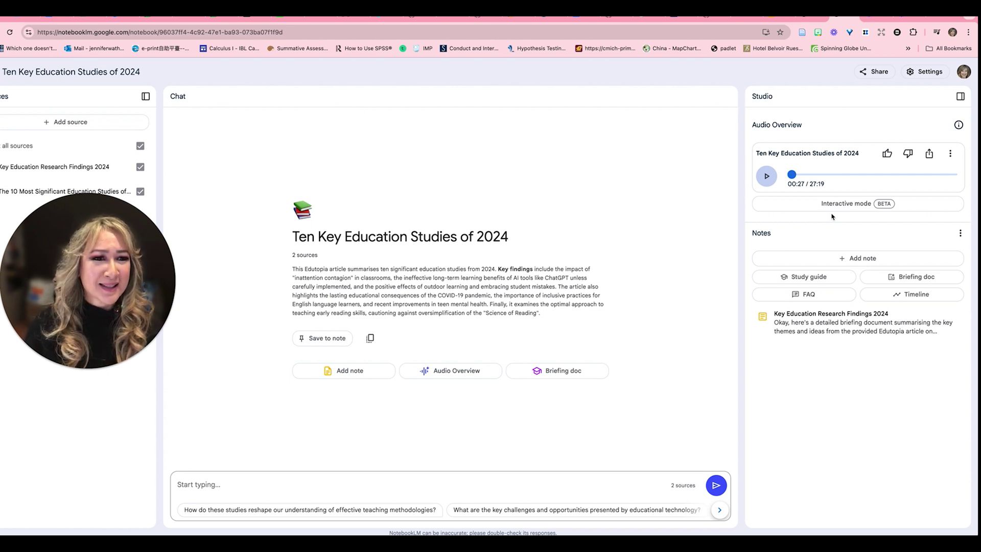
- Switch the Audio Overview to interactive mode, allow microphone access, and resume the two-host conversation
{"action": "left_click", "coordinate": [854, 204]}
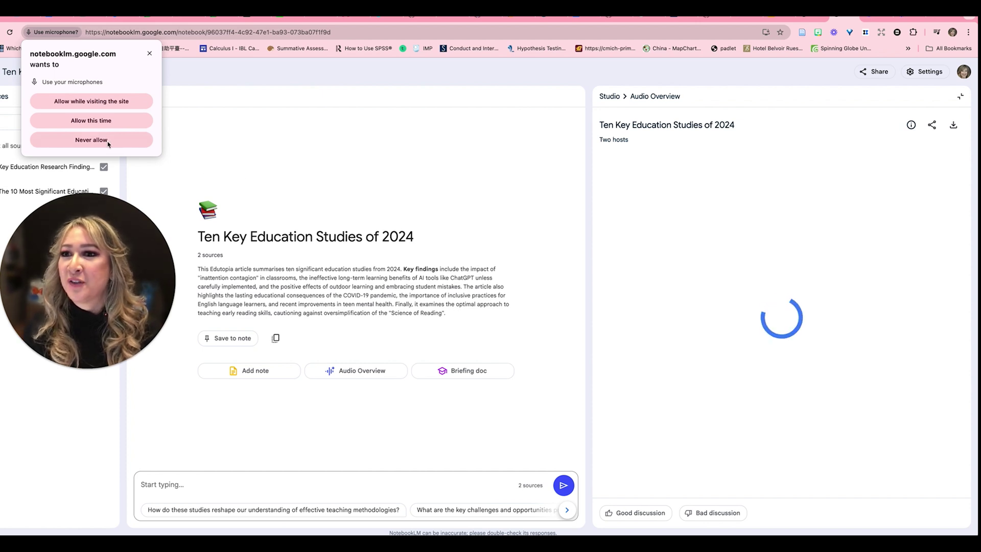
{"action": "left_click", "coordinate": [68, 102]}
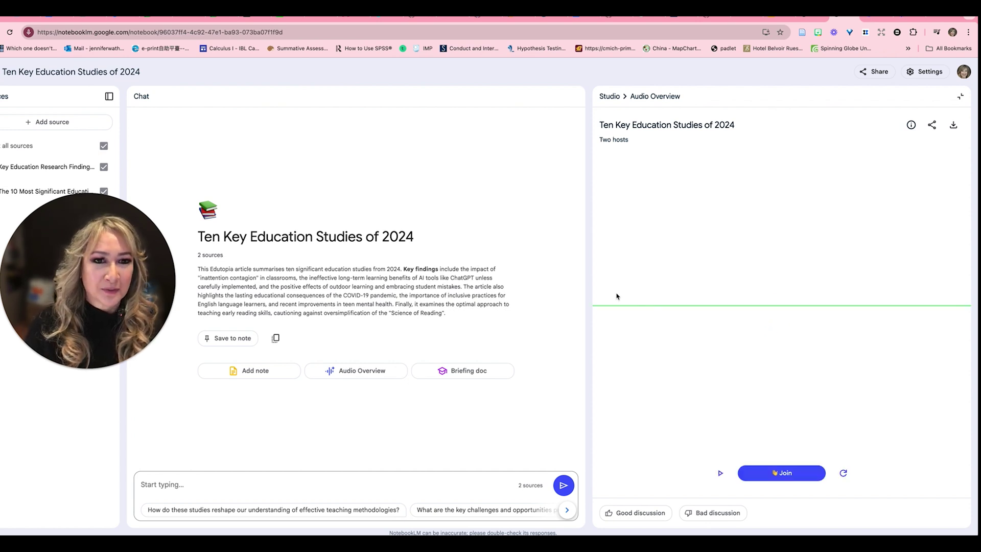
{"action": "left_click", "coordinate": [720, 473]}
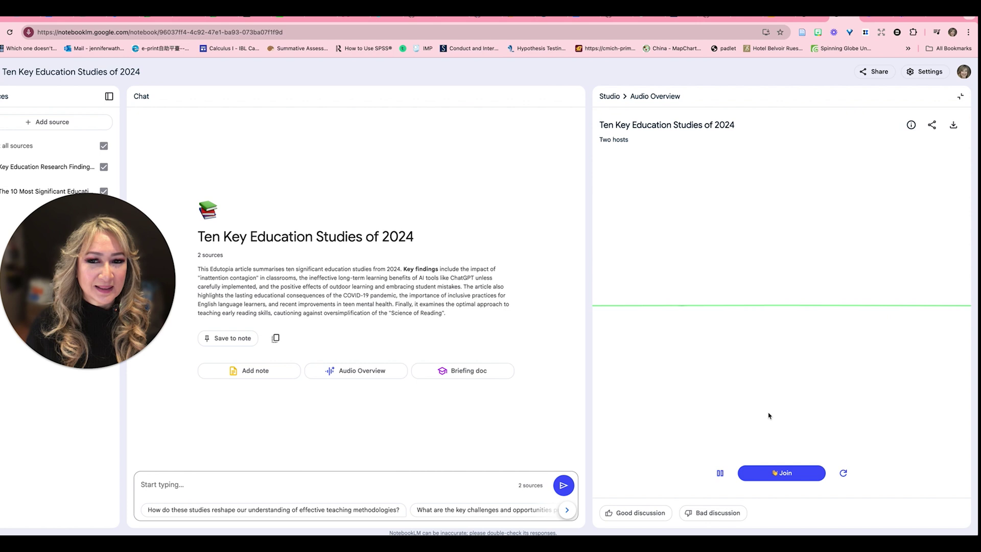
- Join the hosts' conversation, then toggle the interactive playback so it keeps playing
{"action": "left_click", "coordinate": [770, 473]}
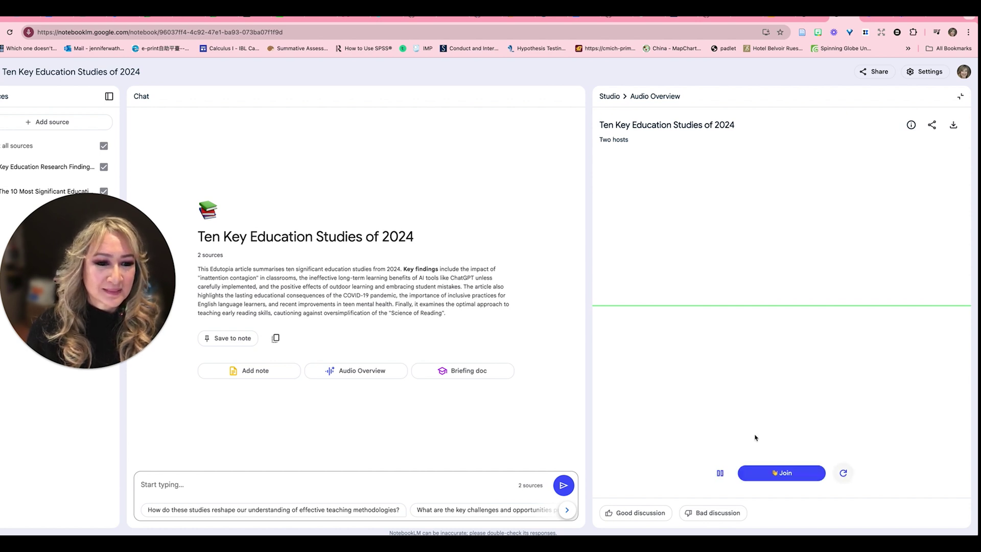
{"action": "left_click", "coordinate": [720, 475]}
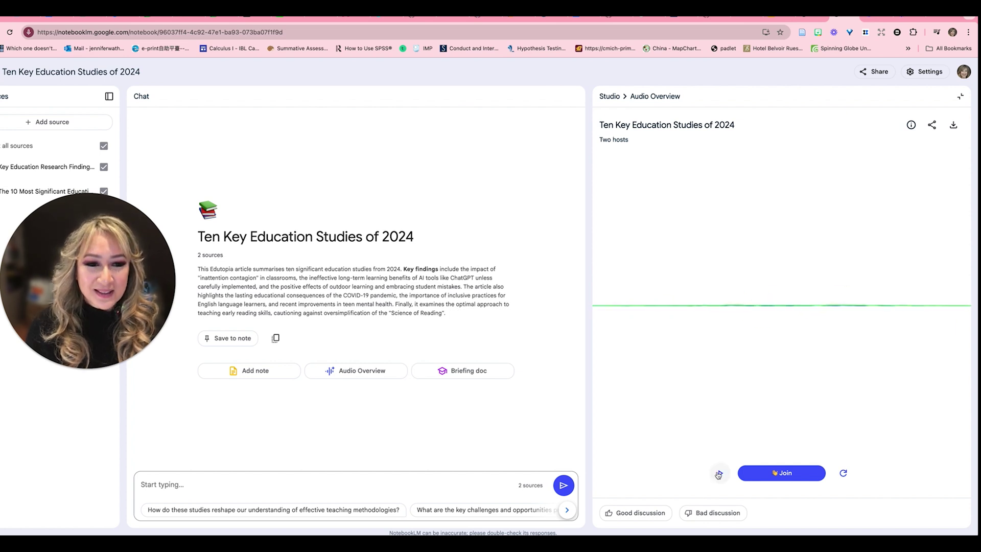
- Pause the interactive audio and give it the Good discussion rating
{"action": "left_click", "coordinate": [720, 473]}
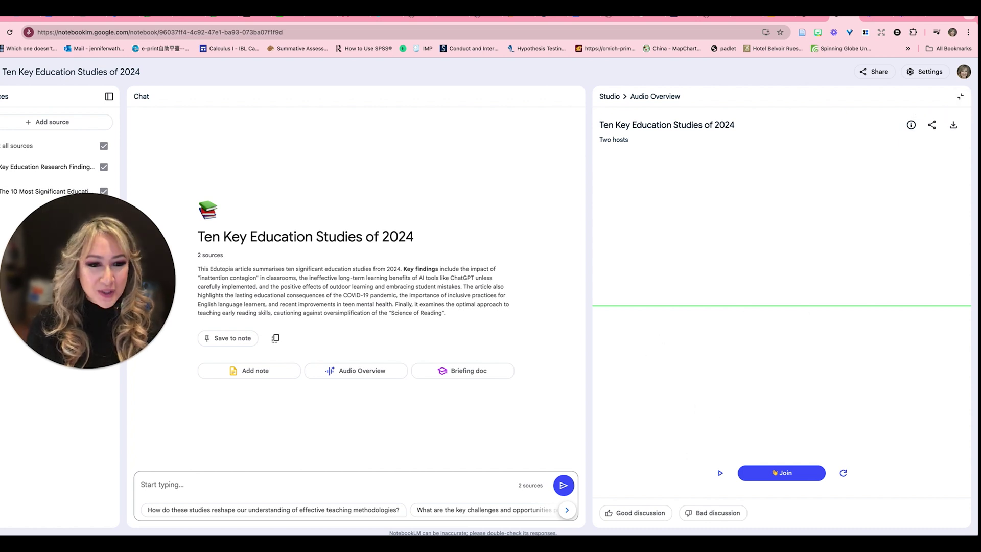
{"action": "left_click", "coordinate": [637, 514]}
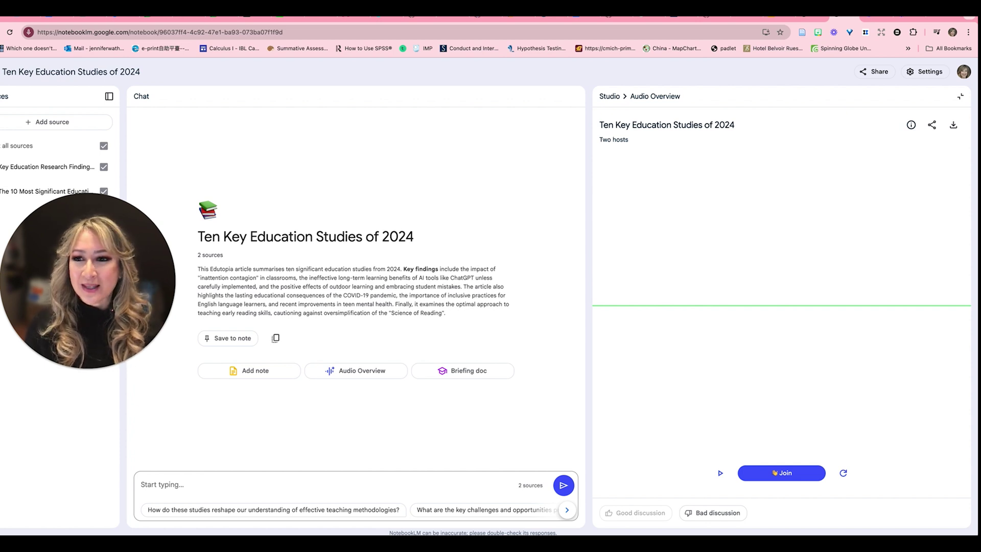
- Collapse the interactive player, add a blank New note, and close its empty editor
{"action": "left_click", "coordinate": [960, 96]}
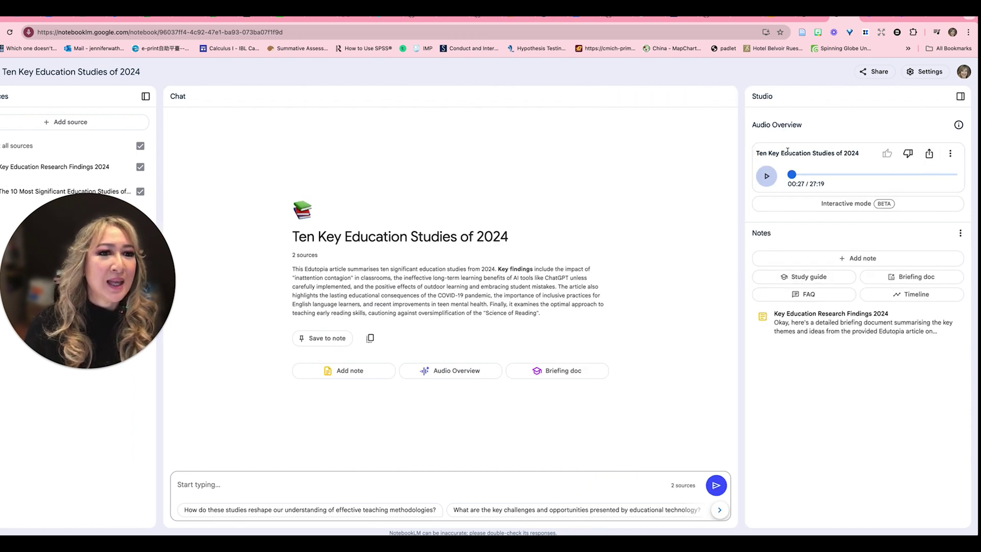
{"action": "left_click", "coordinate": [950, 153]}
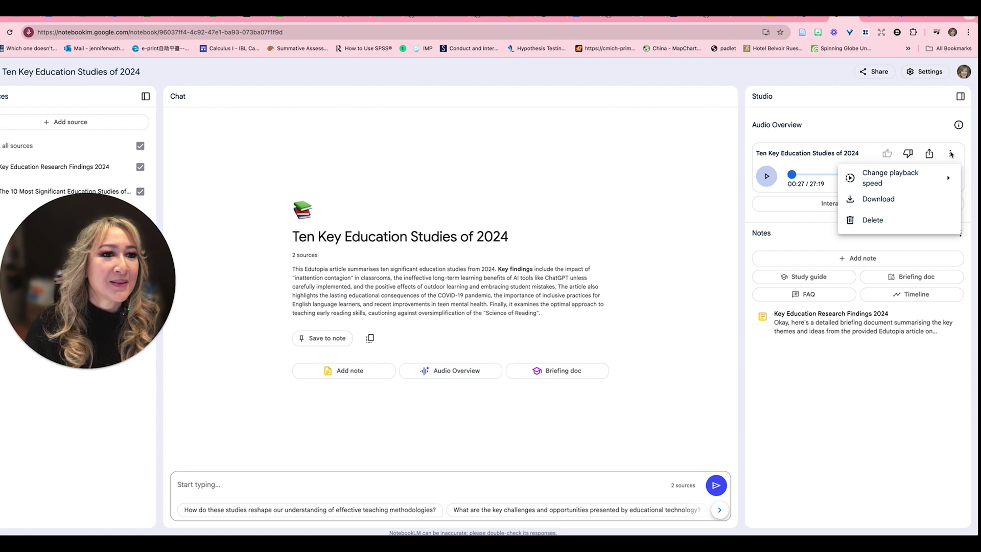
{"action": "left_click", "coordinate": [870, 397]}
{"action": "left_click", "coordinate": [862, 258]}
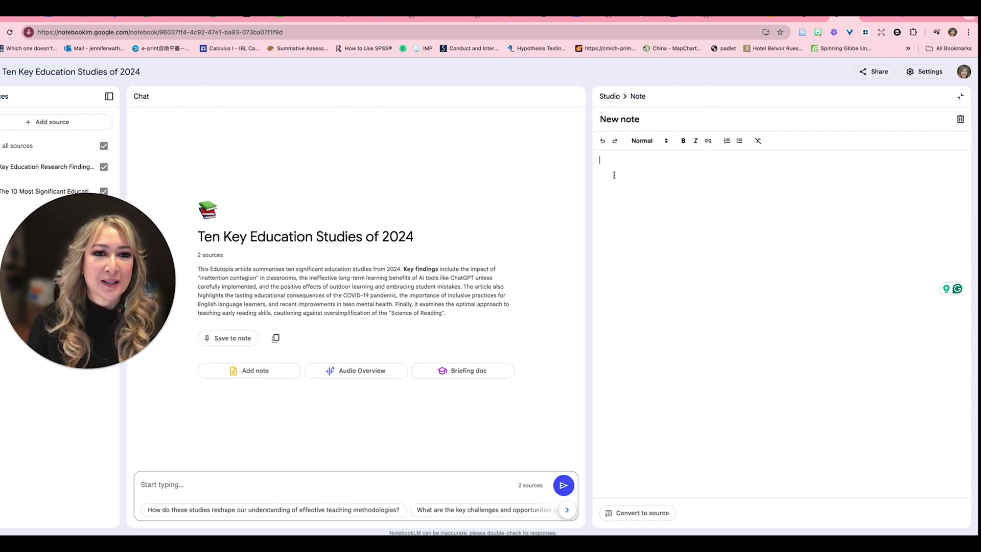
{"action": "left_click", "coordinate": [961, 97]}
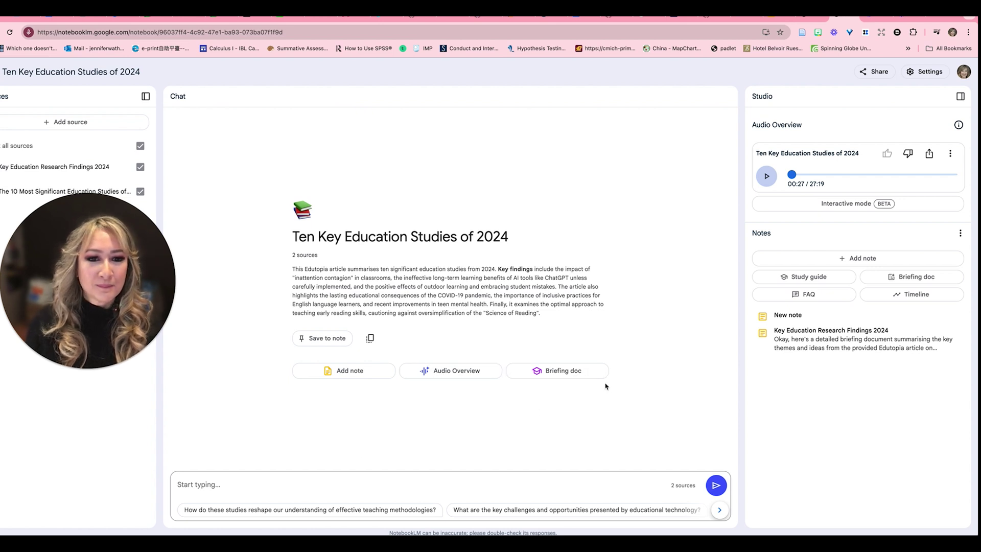
- Request an Audio Overview from the notebook summary in the chat view
{"action": "left_click", "coordinate": [439, 375]}
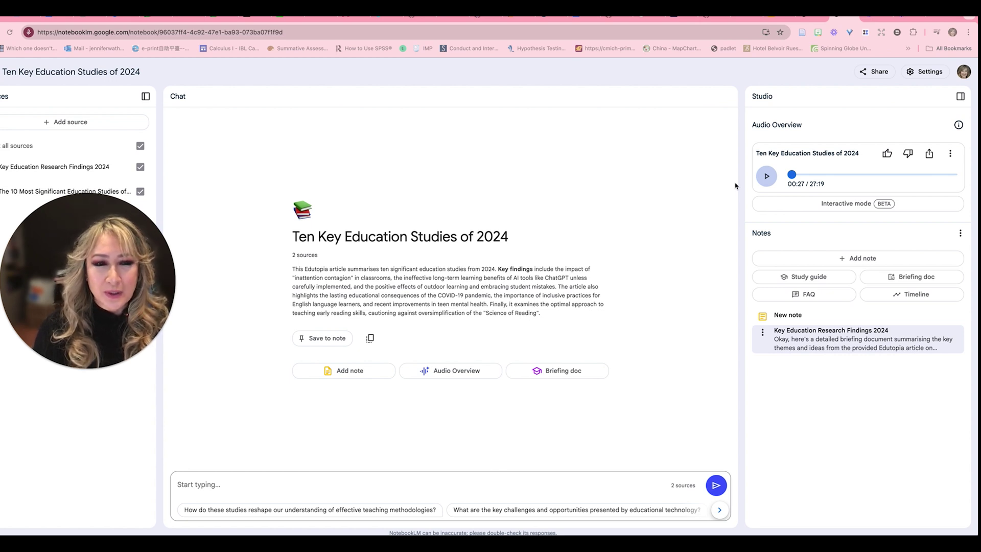
- Resume the Audio Overview from 00:27 and pause it again at 01:01
{"action": "left_click", "coordinate": [767, 177]}
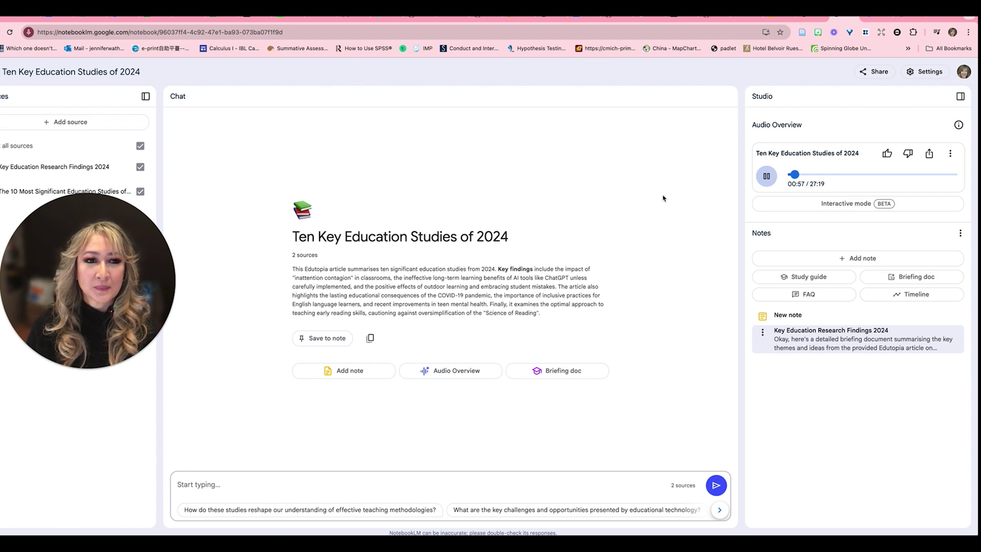
{"action": "left_click", "coordinate": [766, 176]}
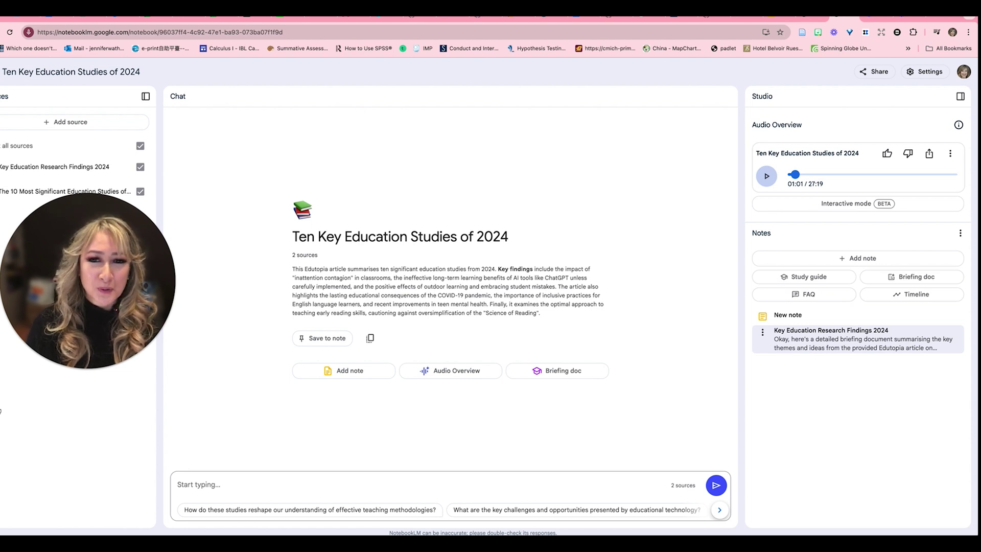
{"action": "mouse_move", "coordinate": [32, 342]}
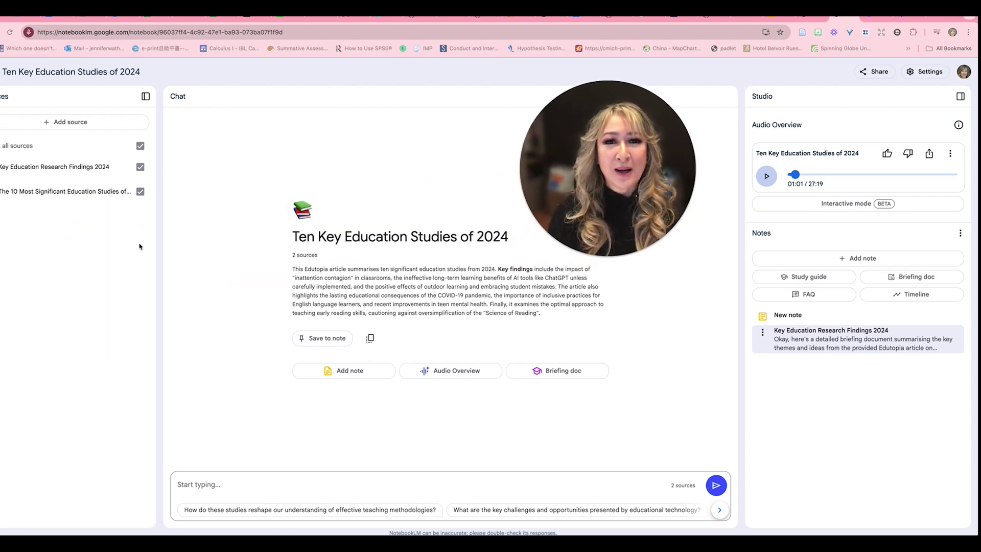